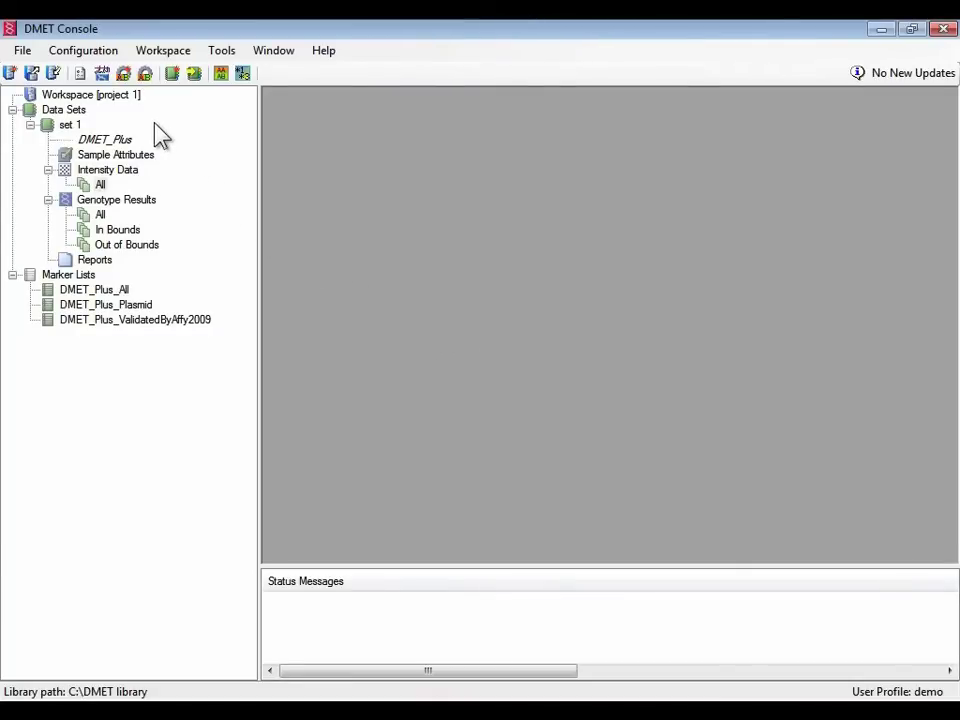
Step: Select the Workspace [project 1] node and bring up its context menu
left_click(127, 96)
right_click(127, 96)
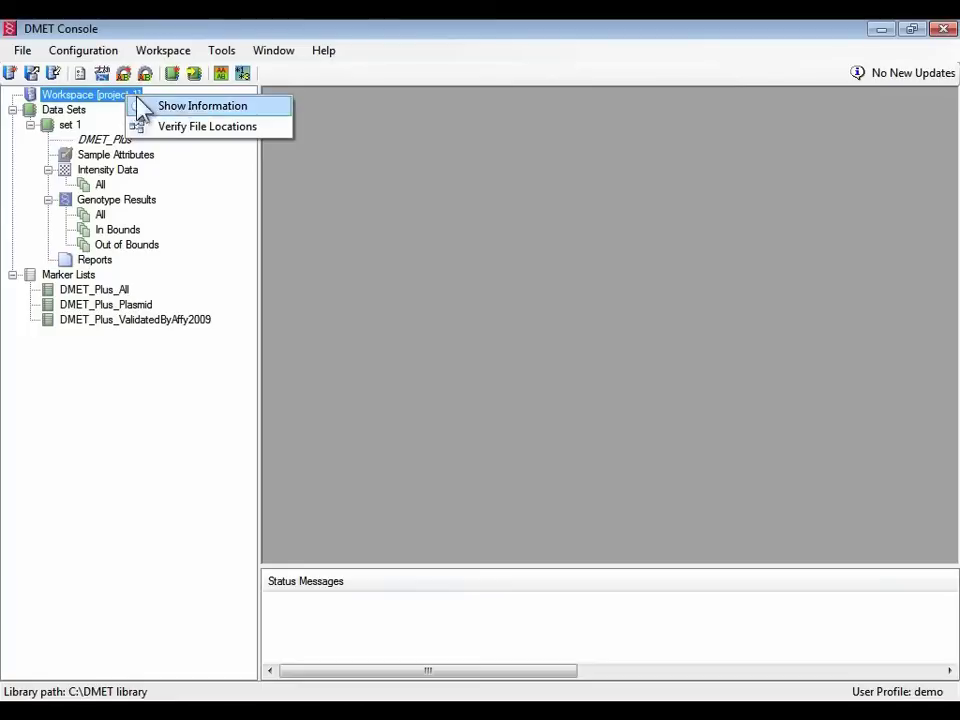
left_click(273, 110)
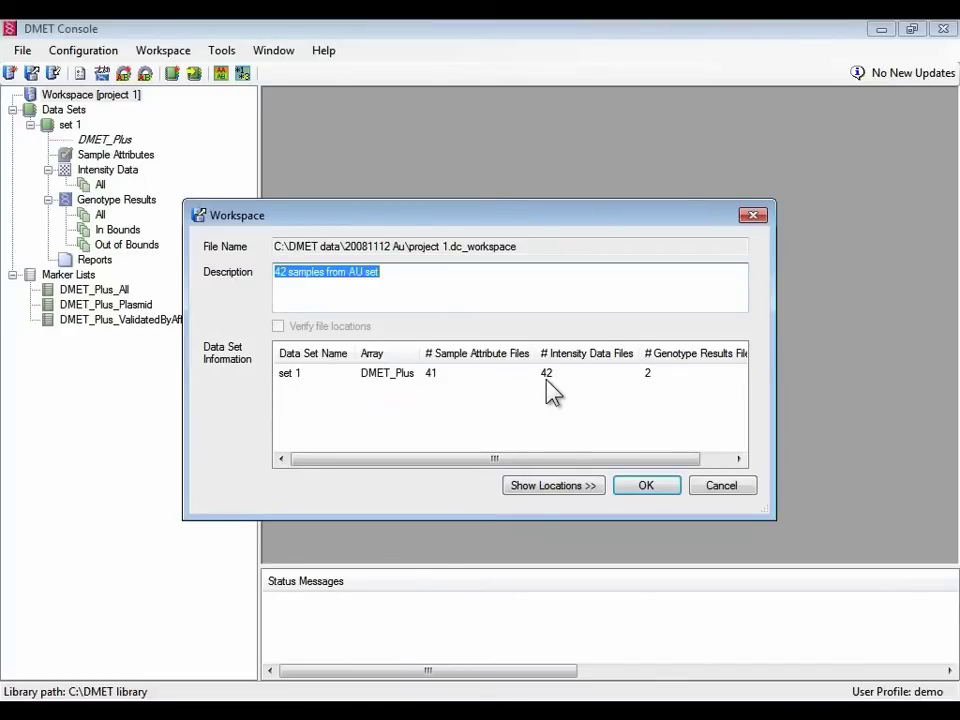
left_click_drag(638, 458, 669, 458)
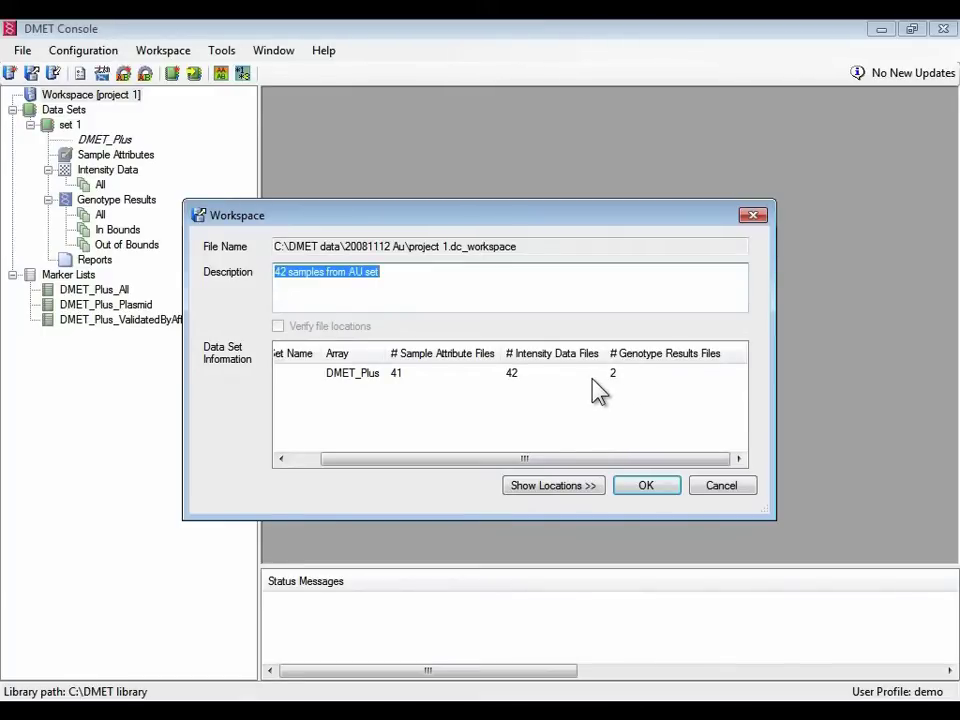
left_click(712, 487)
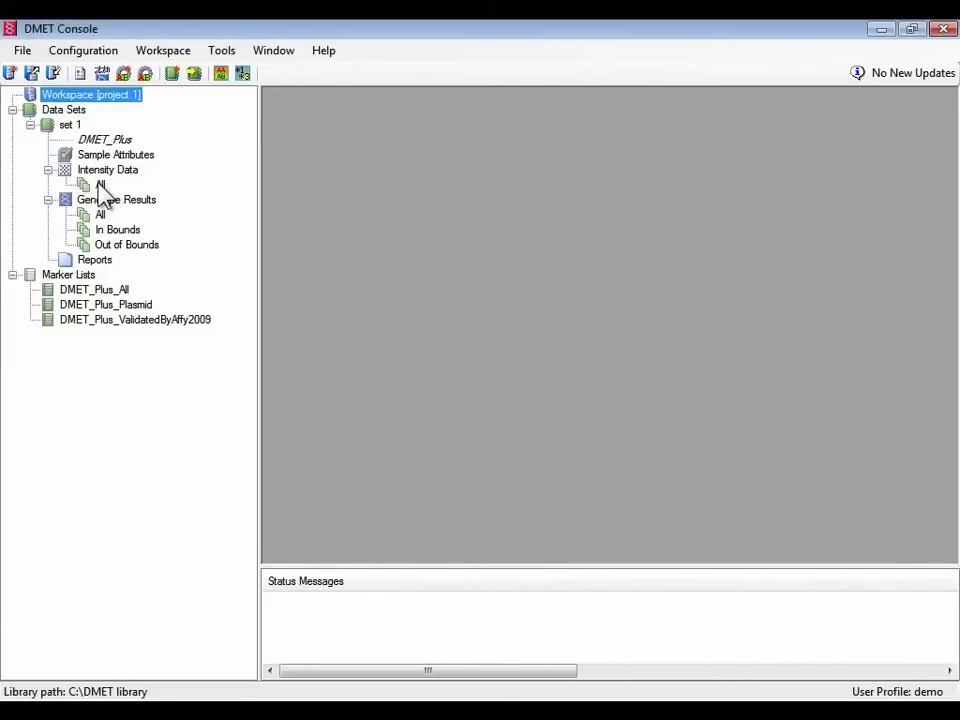
Step: Open set 1's All intensity table, autofit Array Barcode, Sample Type and Consented Marker List, select # CHP/CEL
double_click(99, 186)
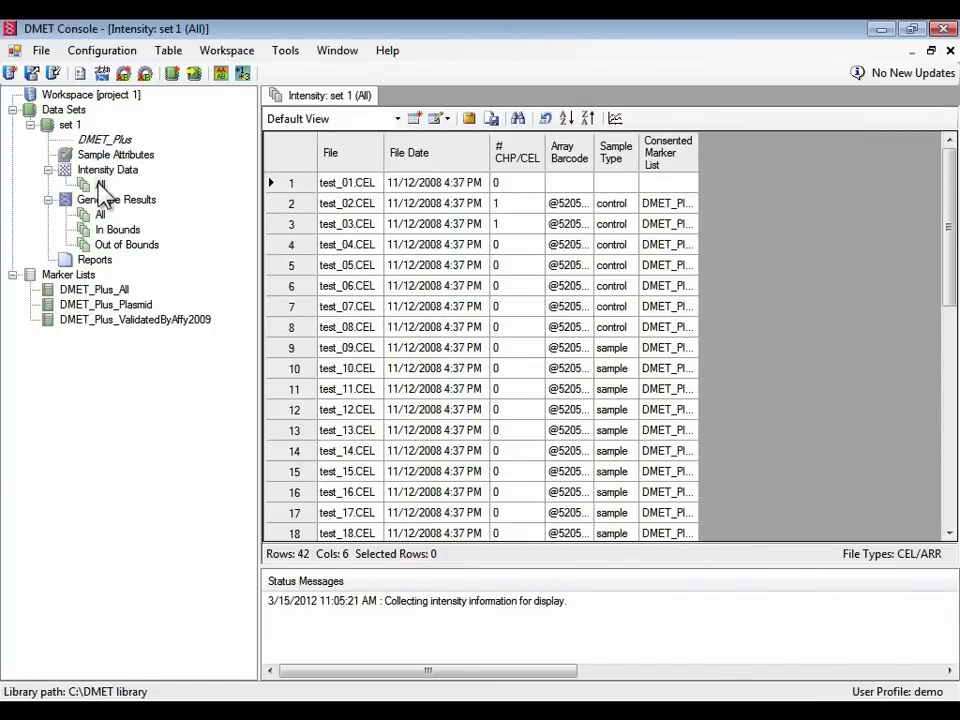
double_click(594, 156)
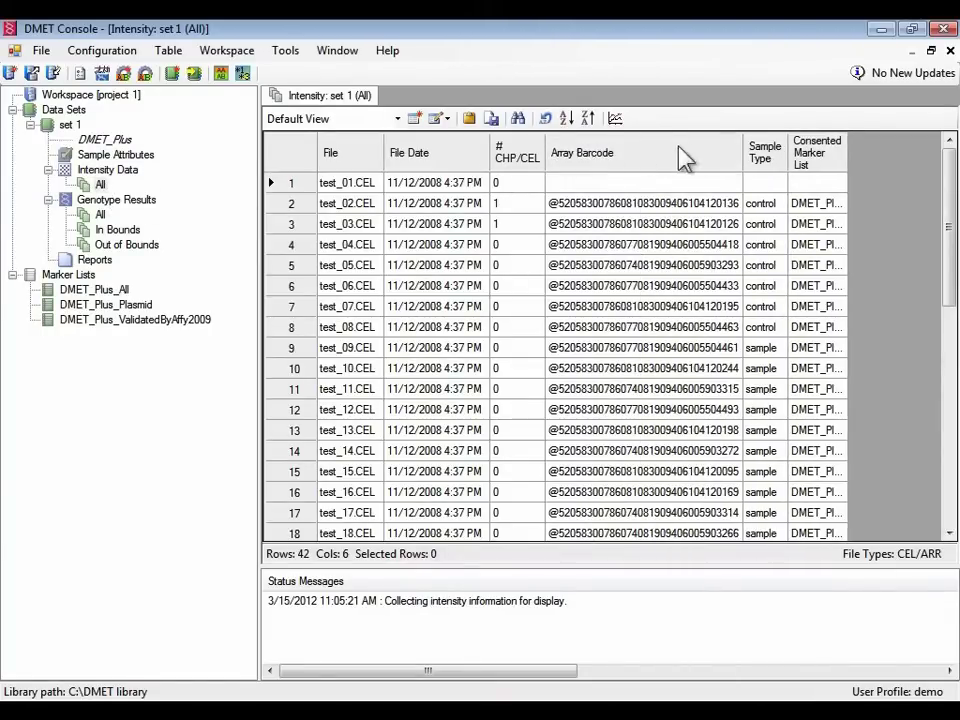
double_click(786, 147)
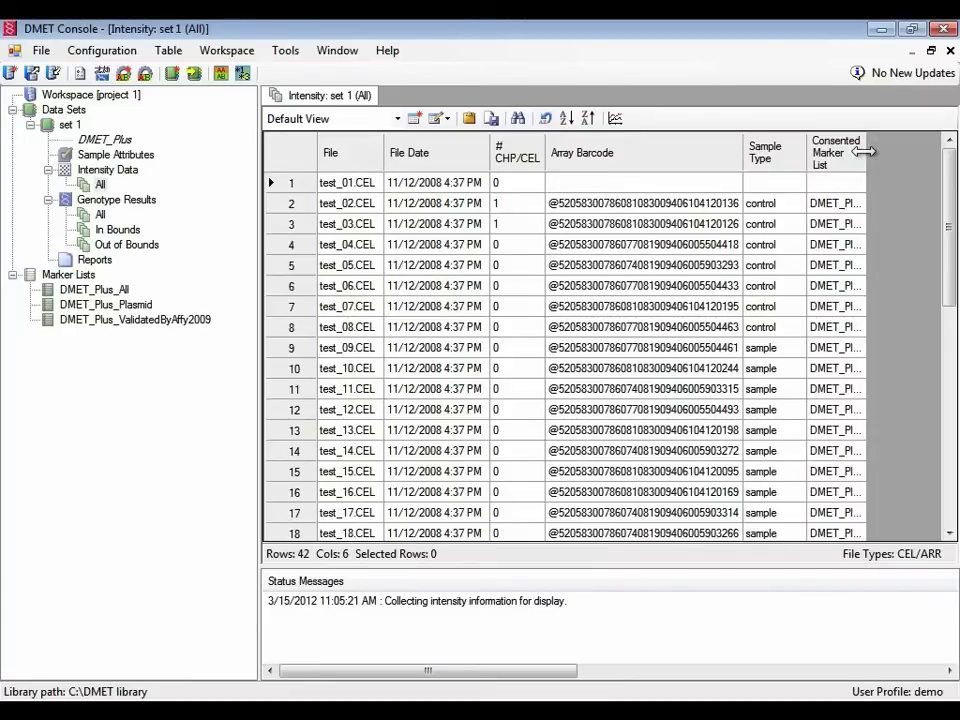
double_click(864, 151)
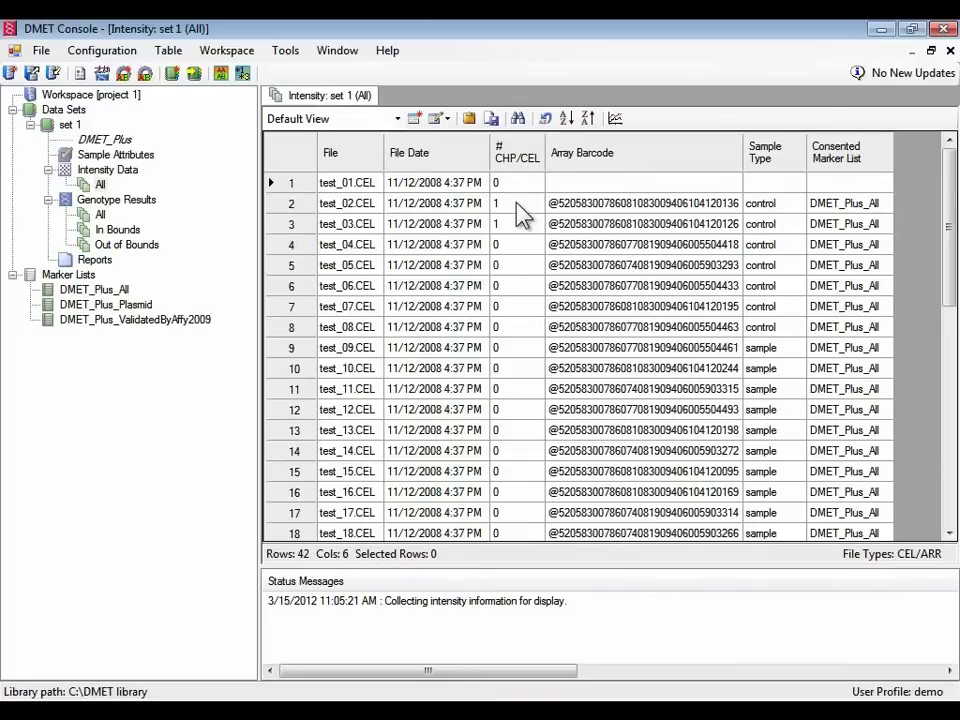
left_click_drag(518, 204, 516, 224)
left_click(517, 152)
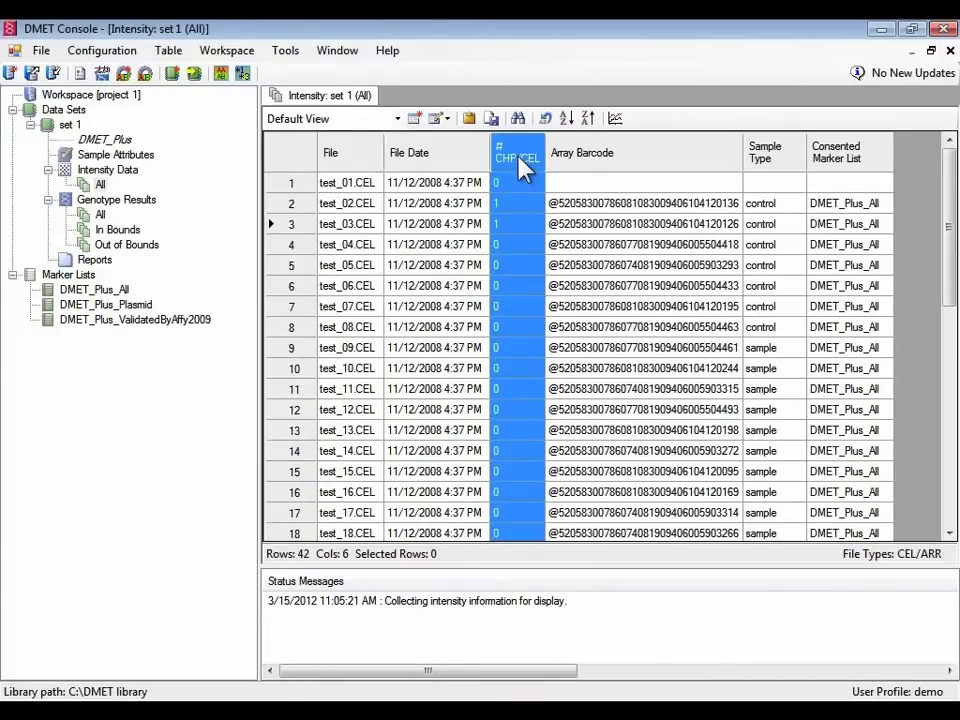
Step: Sort the table by # CHP/CEL descending and select files test_29 through test_38
left_click(588, 118)
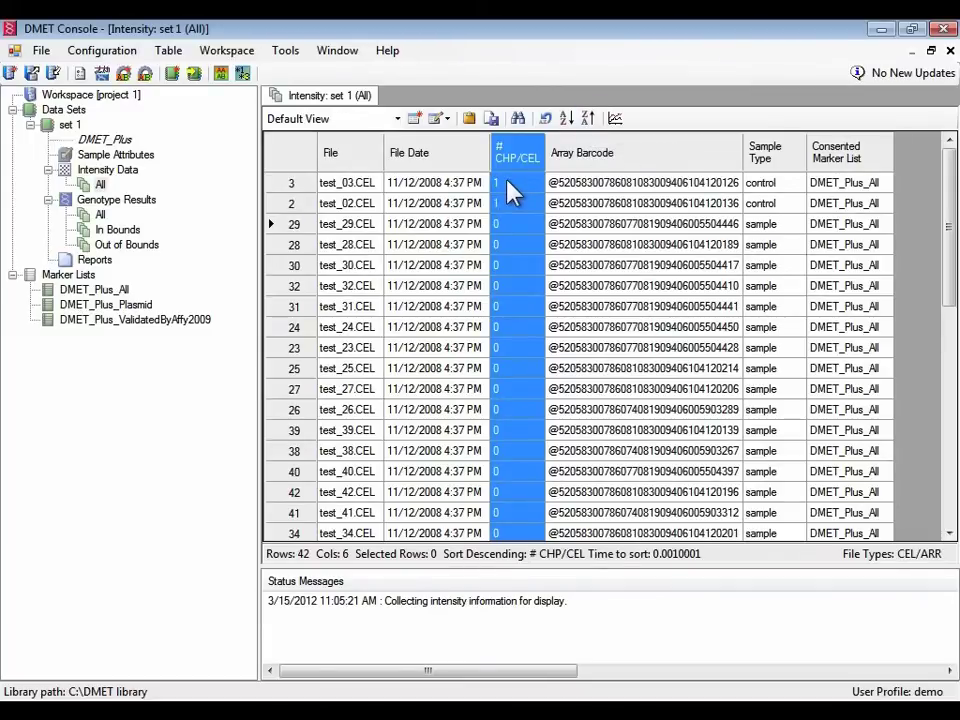
left_click_drag(508, 184, 500, 203)
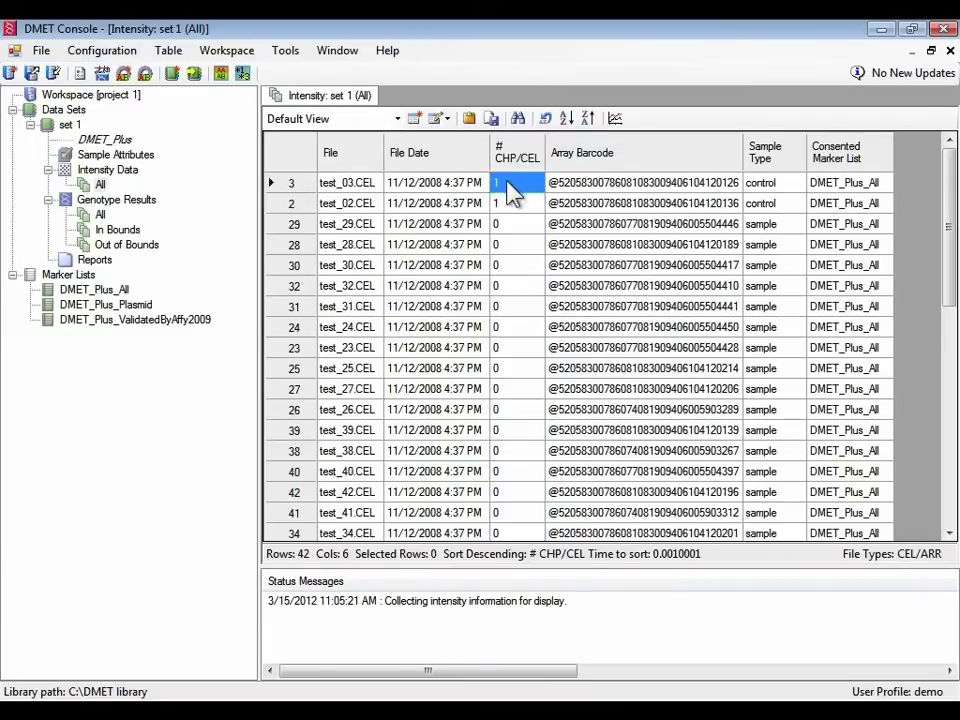
left_click(297, 226)
left_click_drag(298, 232, 300, 456)
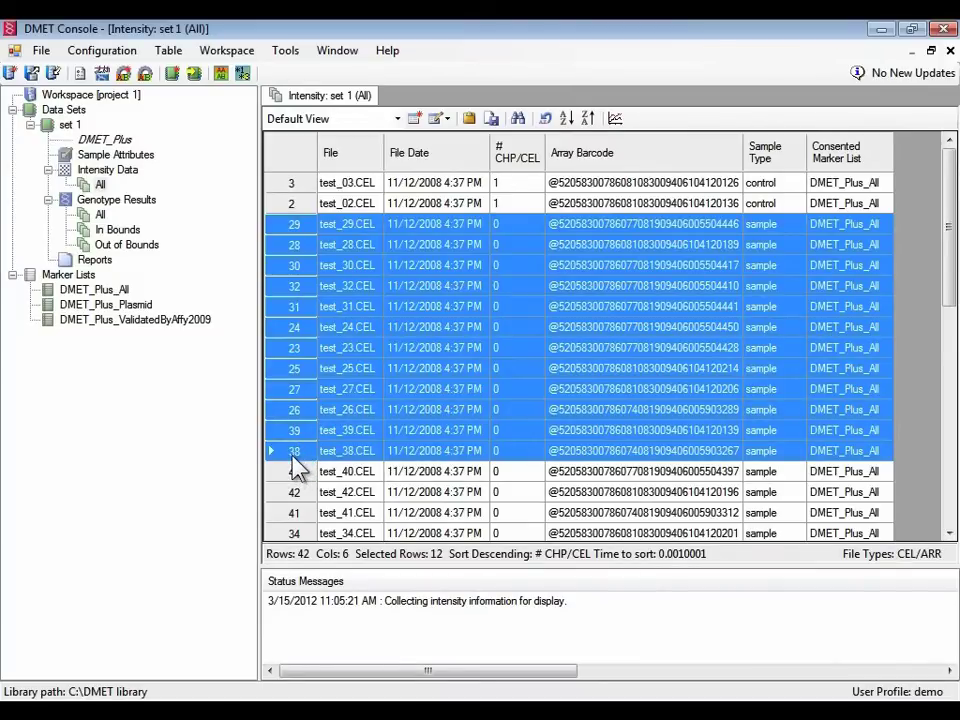
right_click(305, 461)
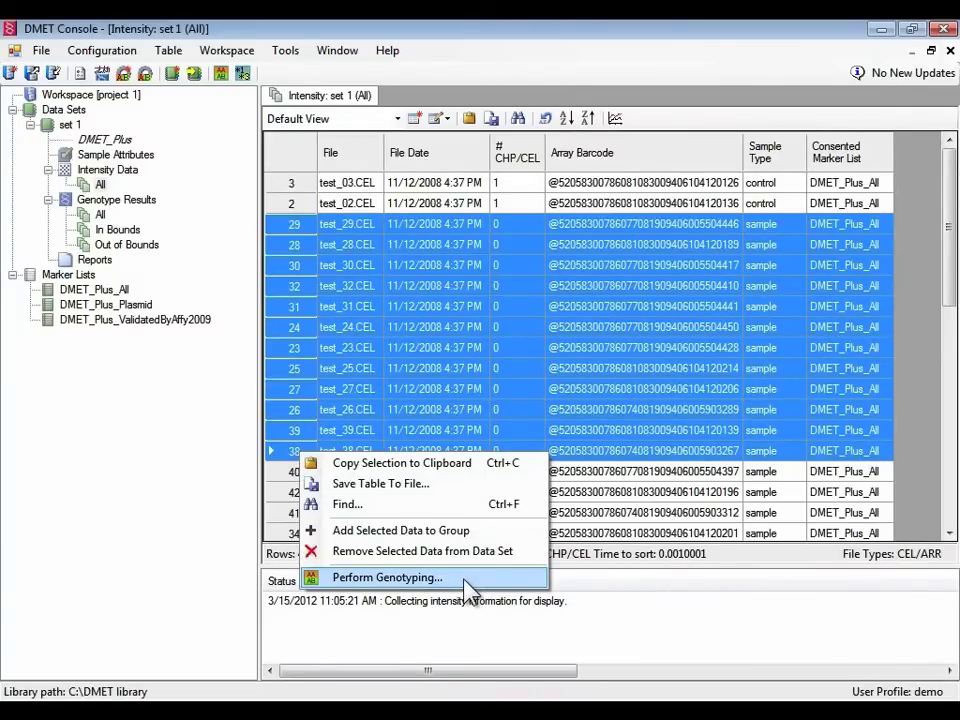
left_click(287, 158)
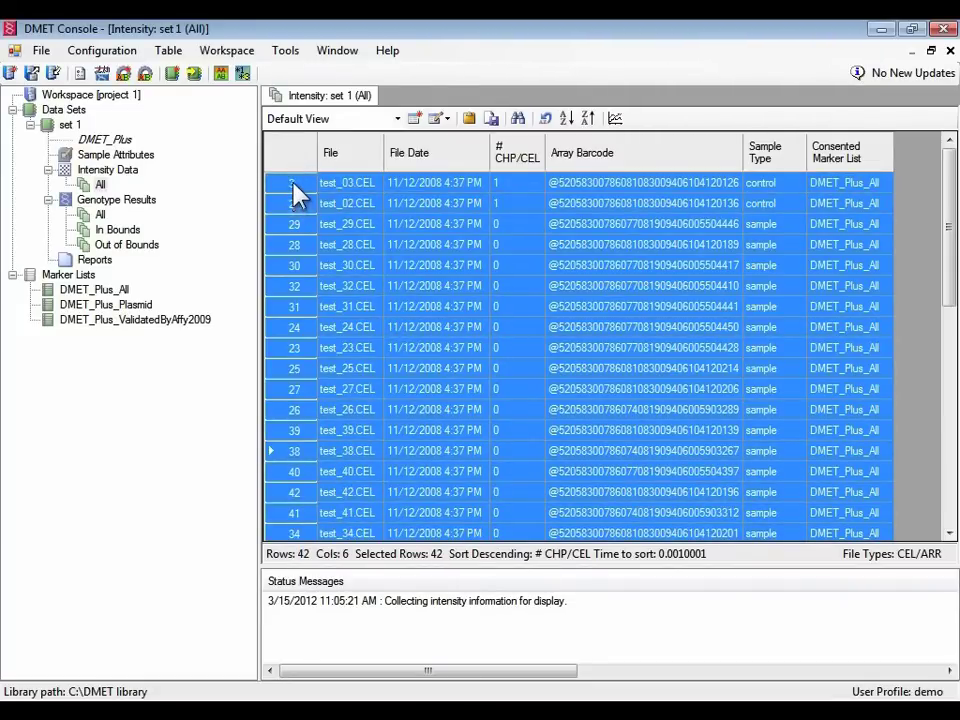
Step: Bring up the actions list for all selected files, then dismiss it unused
right_click(293, 185)
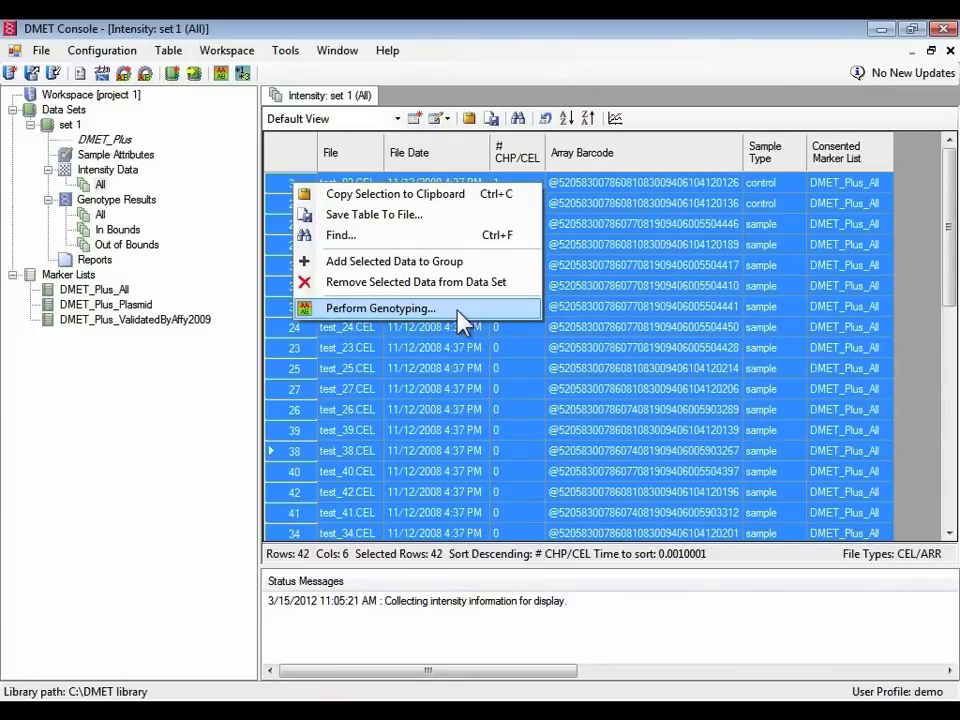
left_click(250, 252)
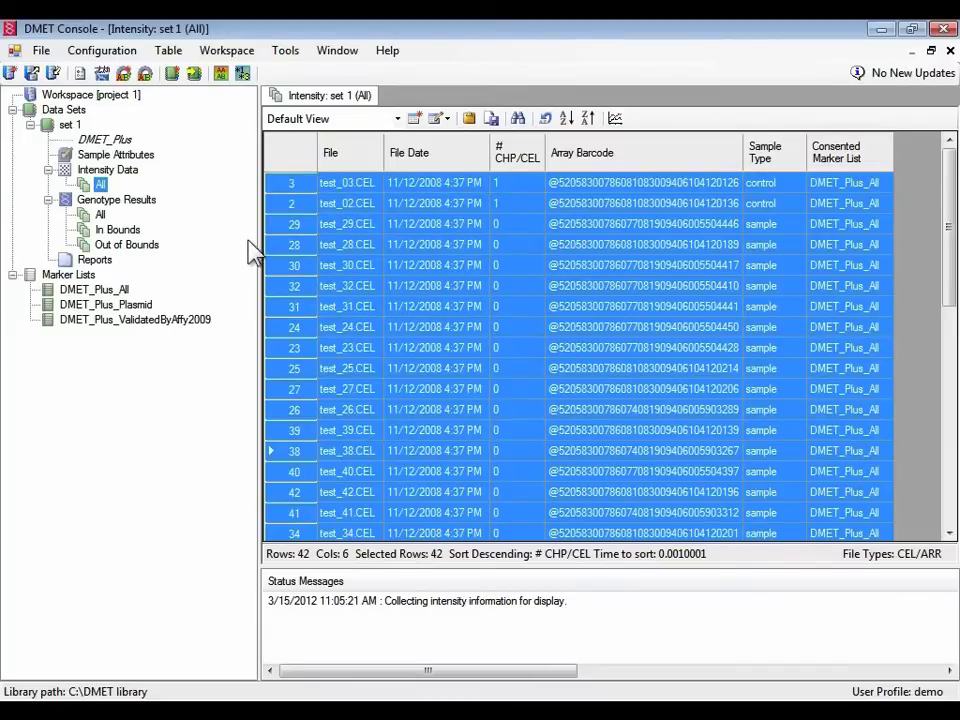
Step: Close the set 1 intensity table and look over the All group's actions
left_click(950, 51)
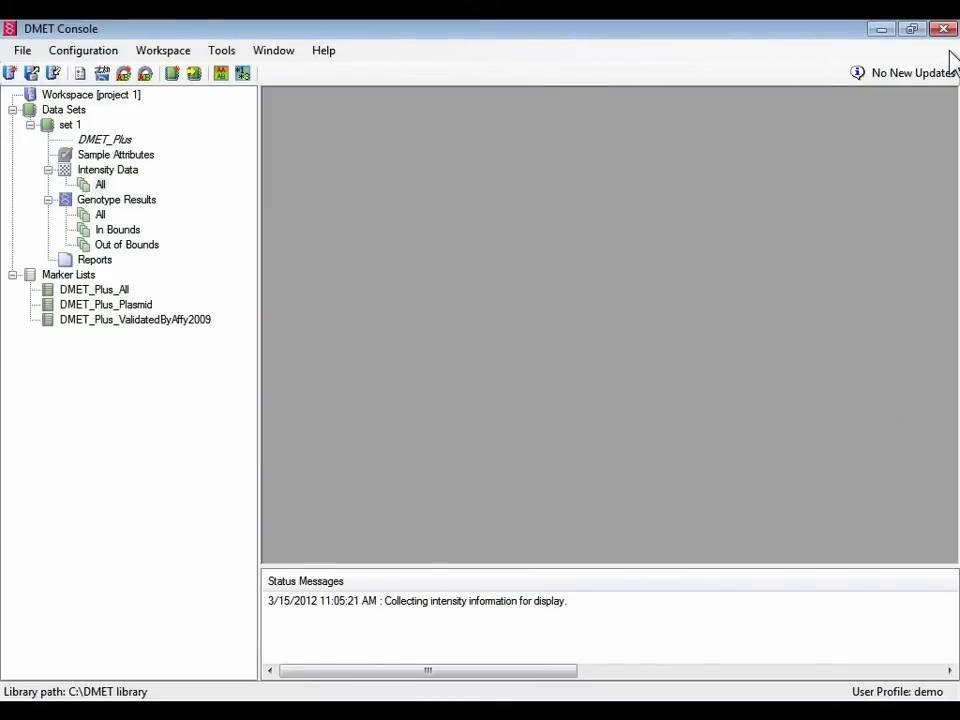
right_click(101, 186)
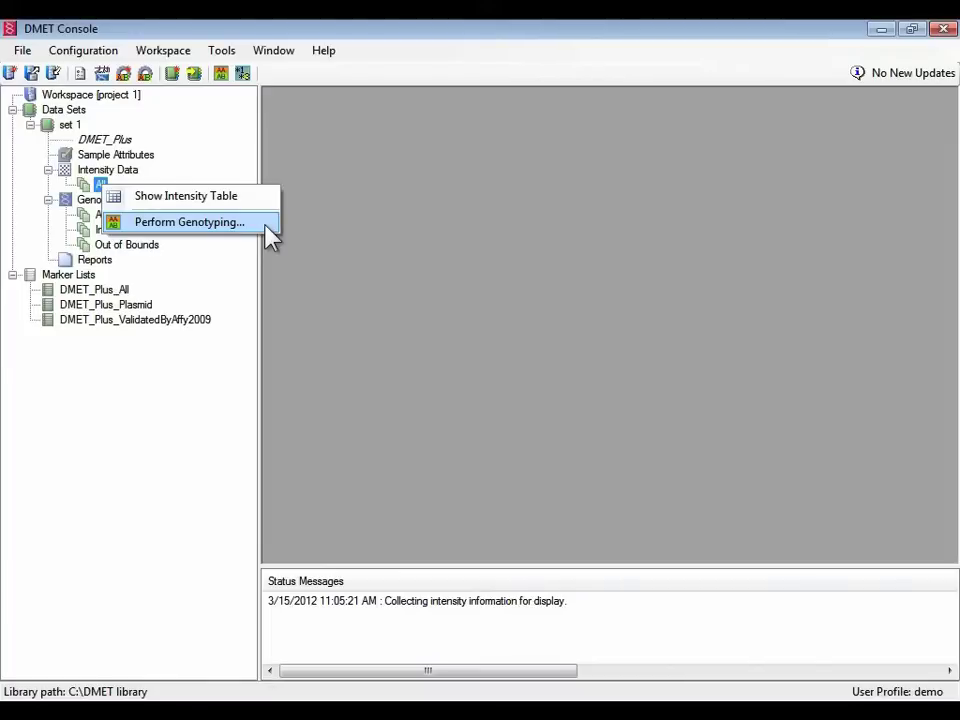
left_click(300, 199)
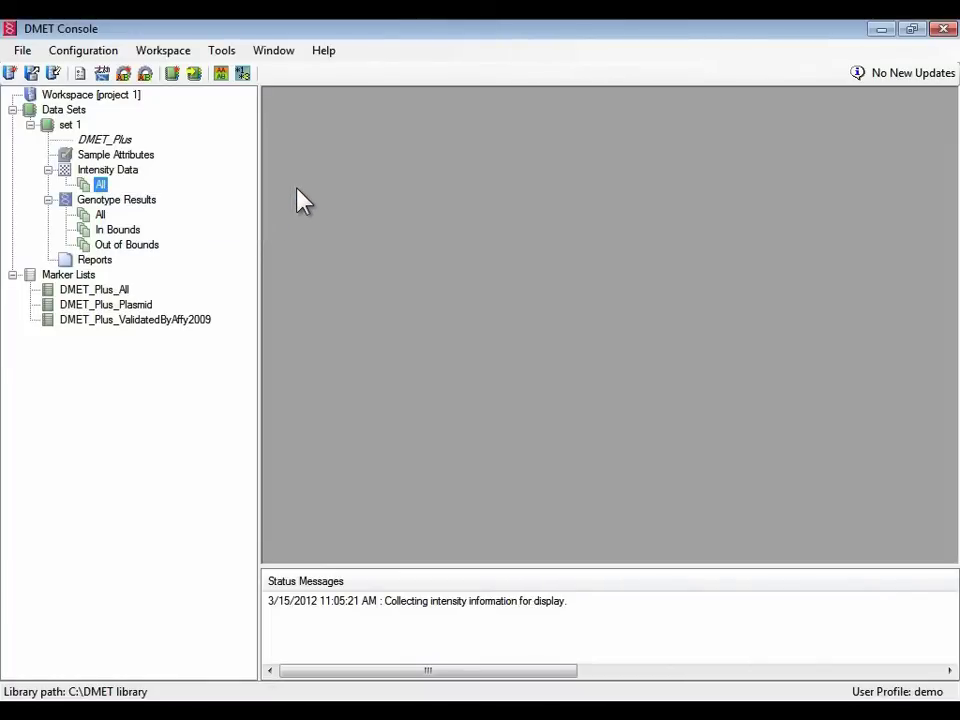
Step: Look through the workspace commands, then choose Perform Genotyping on the All intensity group
left_click(183, 53)
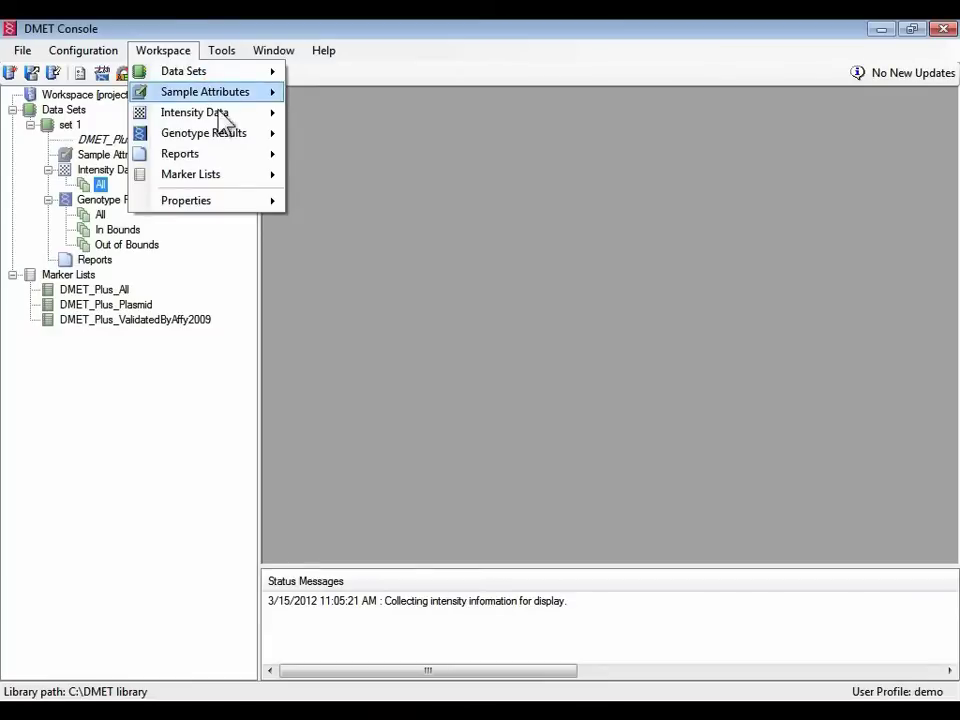
mouse_move(259, 114)
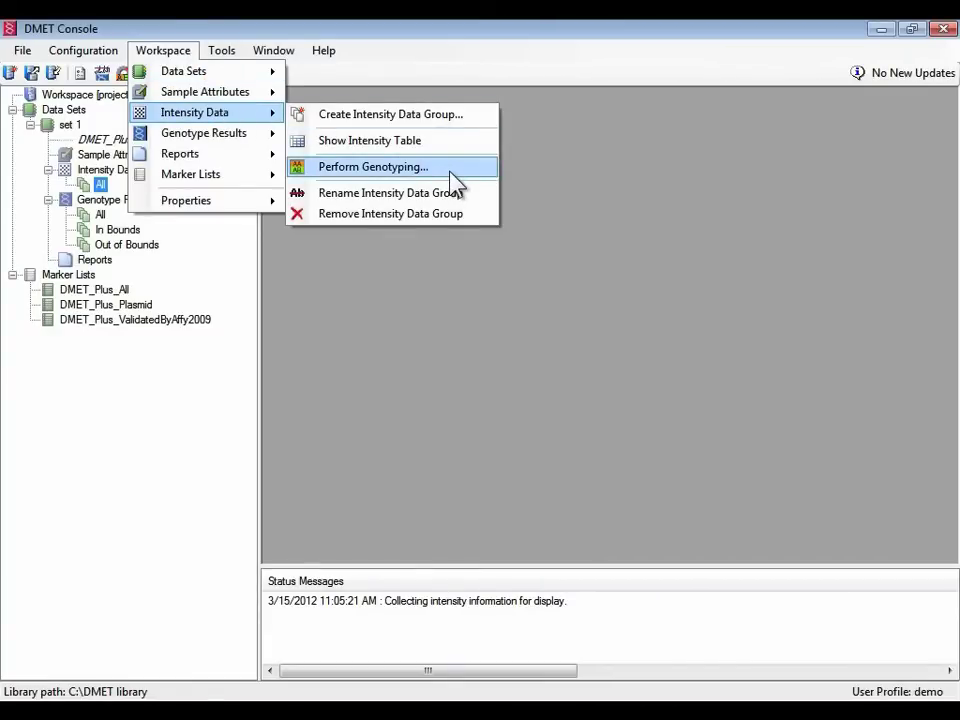
left_click(530, 182)
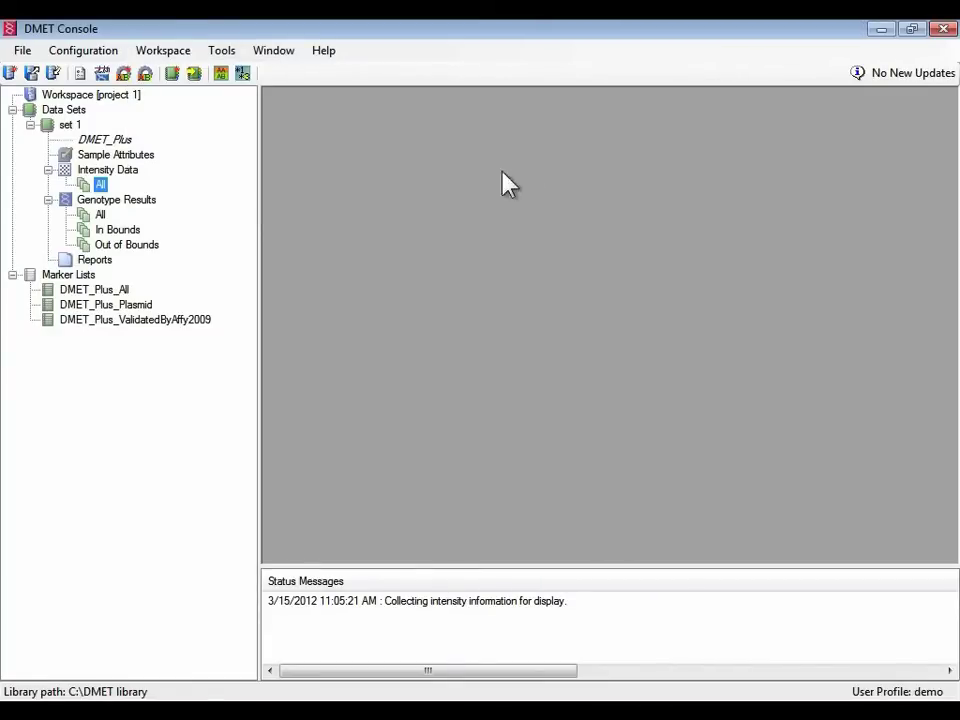
right_click(103, 186)
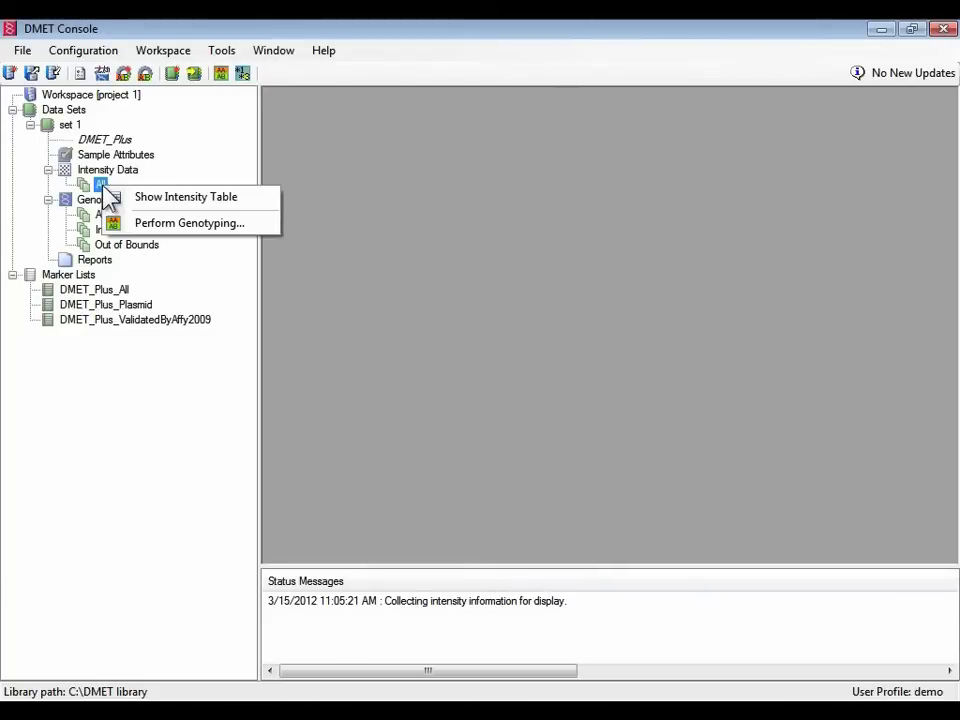
left_click(190, 223)
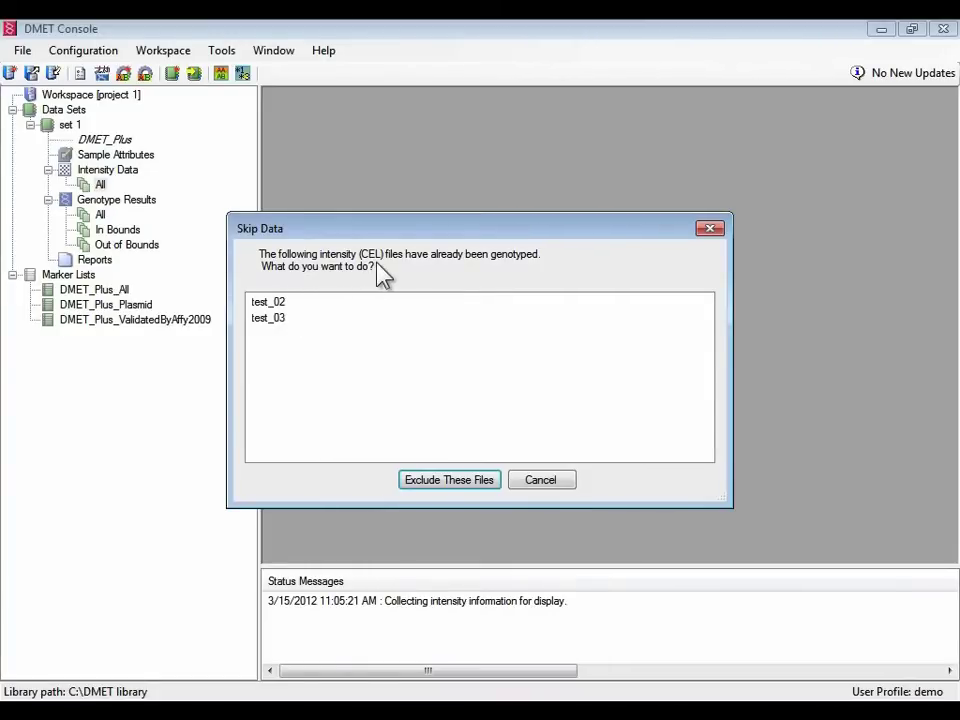
Step: Exclude already-genotyped test_02 and test_03, then continue past test_01's missing ARR error
left_click(479, 479)
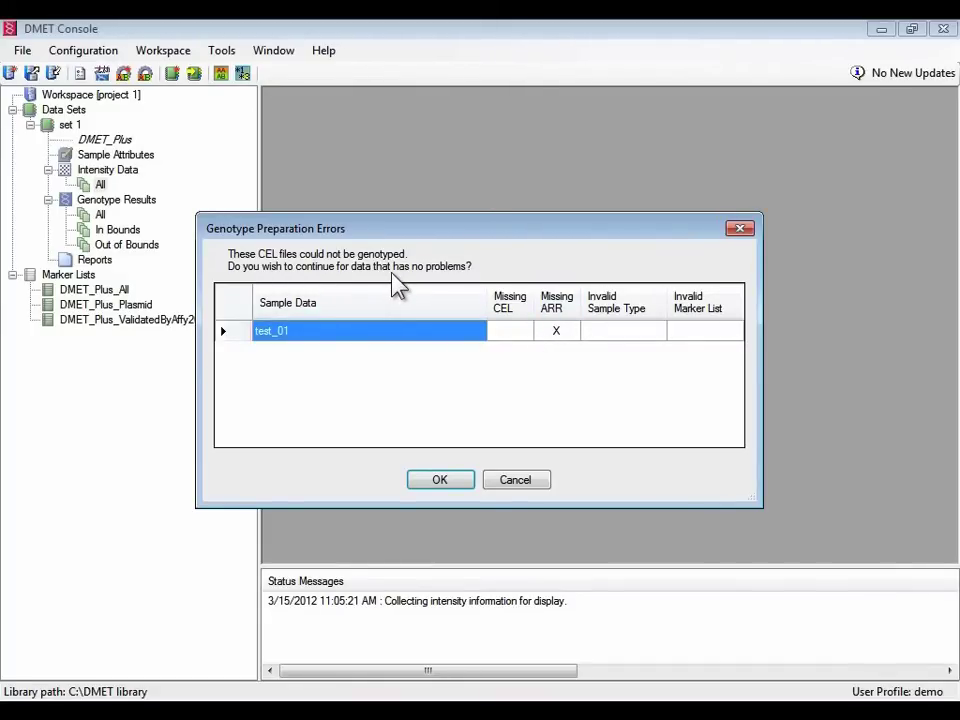
left_click(462, 486)
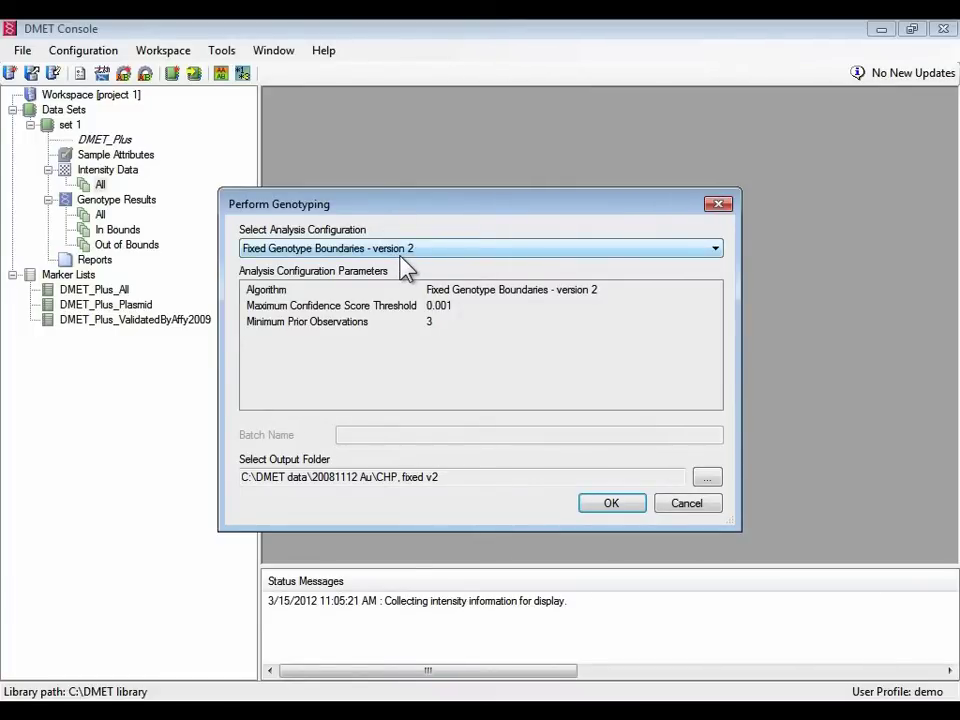
Step: Review the analysis configuration list and open F1 help on genotyping methods
left_click(472, 258)
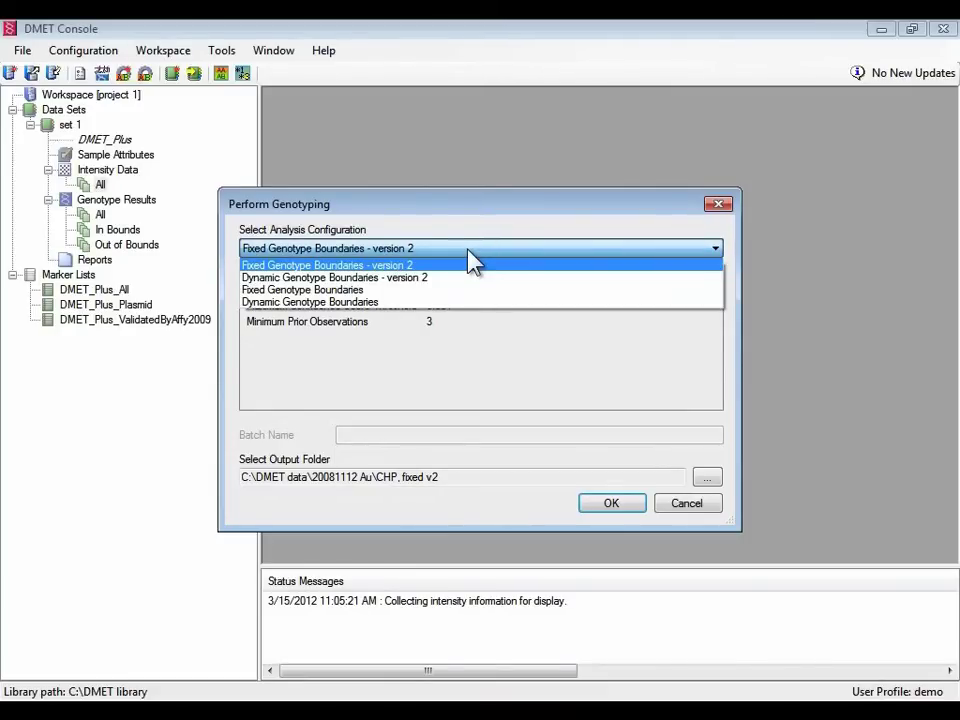
key("F1")
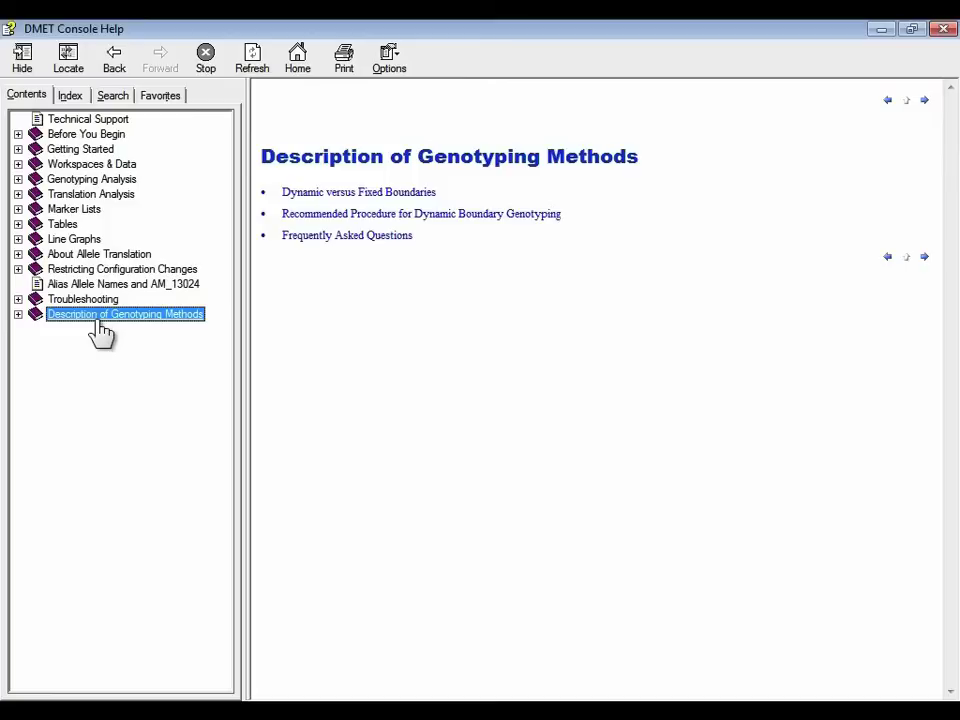
Step: Open the Dynamic versus Fixed Boundaries topic, noting Fixed Genotype Boundaries – version 2 is recommended
left_click(368, 193)
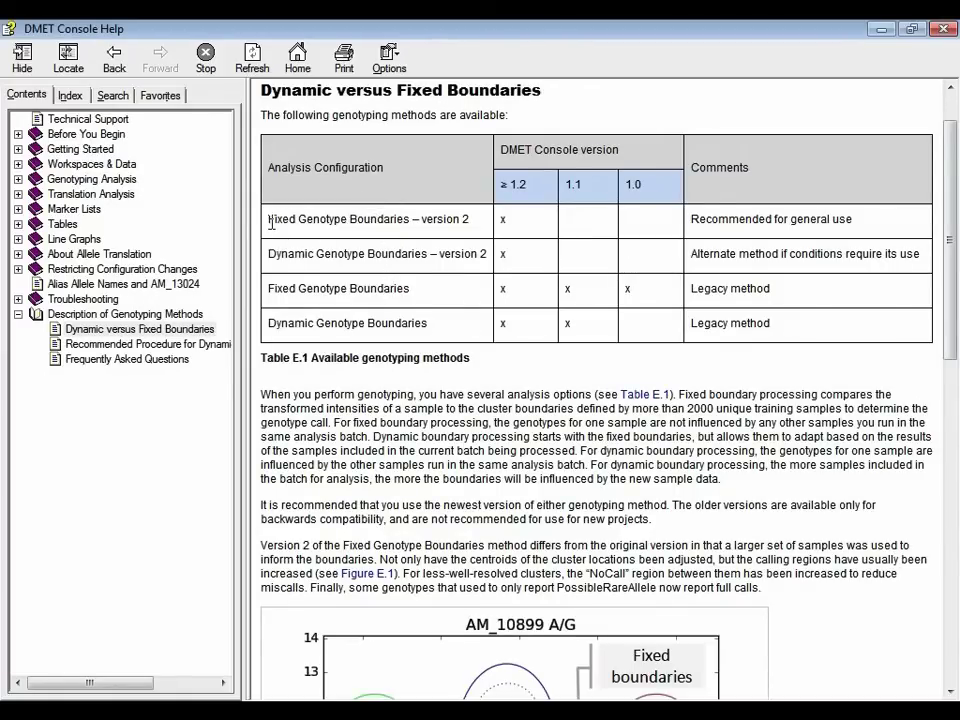
left_click_drag(270, 222, 474, 232)
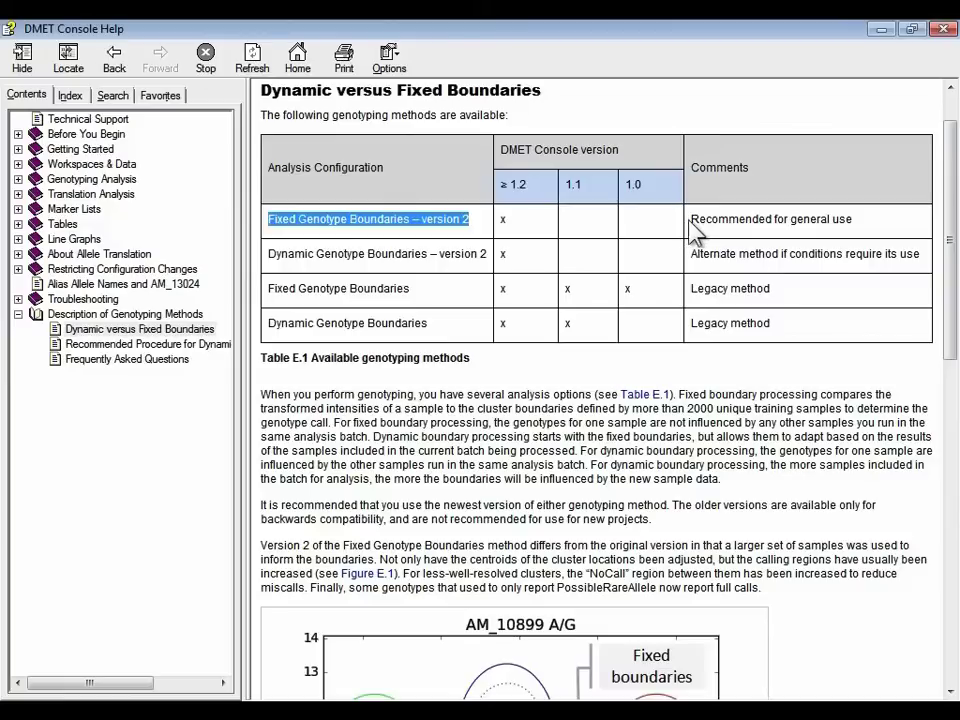
left_click_drag(692, 219, 866, 232)
left_click(866, 232)
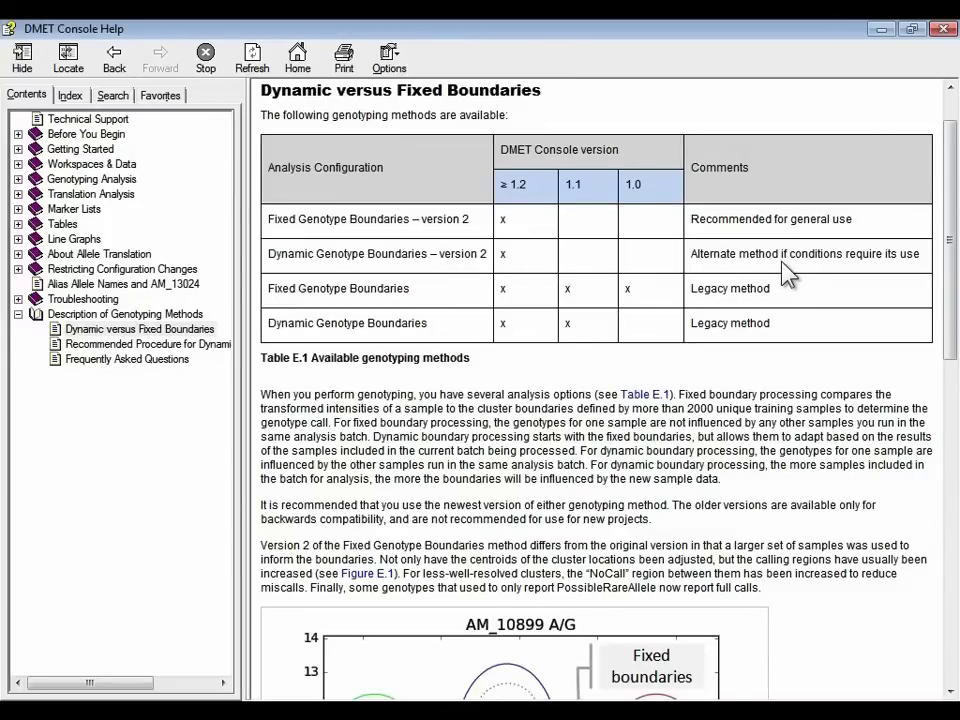
left_click_drag(953, 250, 955, 410)
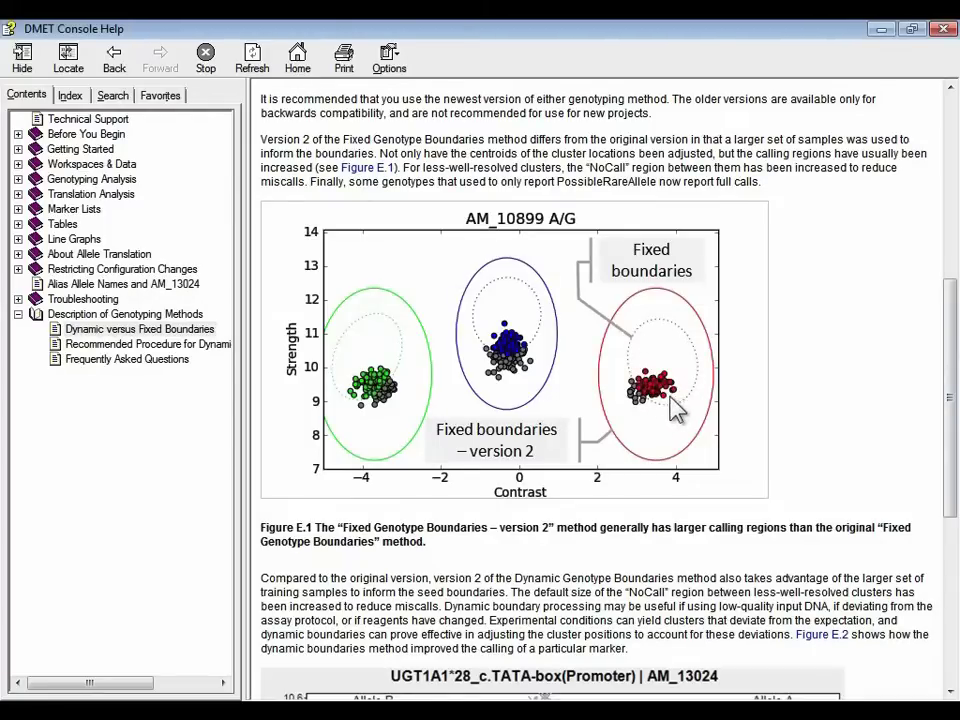
Step: Scroll further down the Dynamic versus Fixed Boundaries help topic
left_click_drag(952, 405, 955, 550)
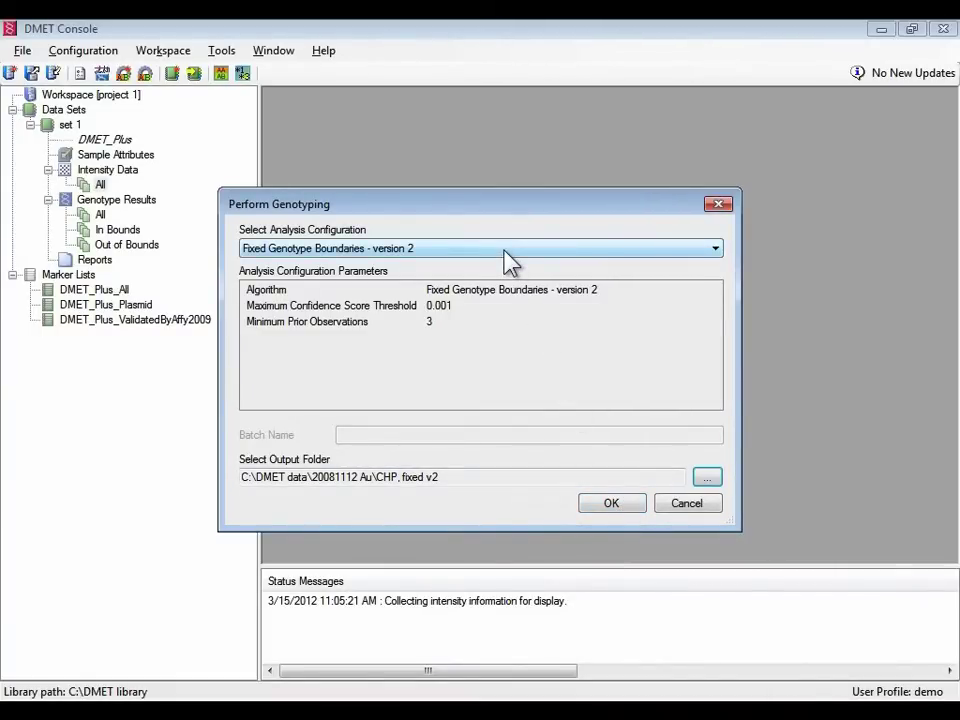
Step: Make the output folder path end in 'CHP, fixed v2' and start the genotyping run
left_click(469, 478)
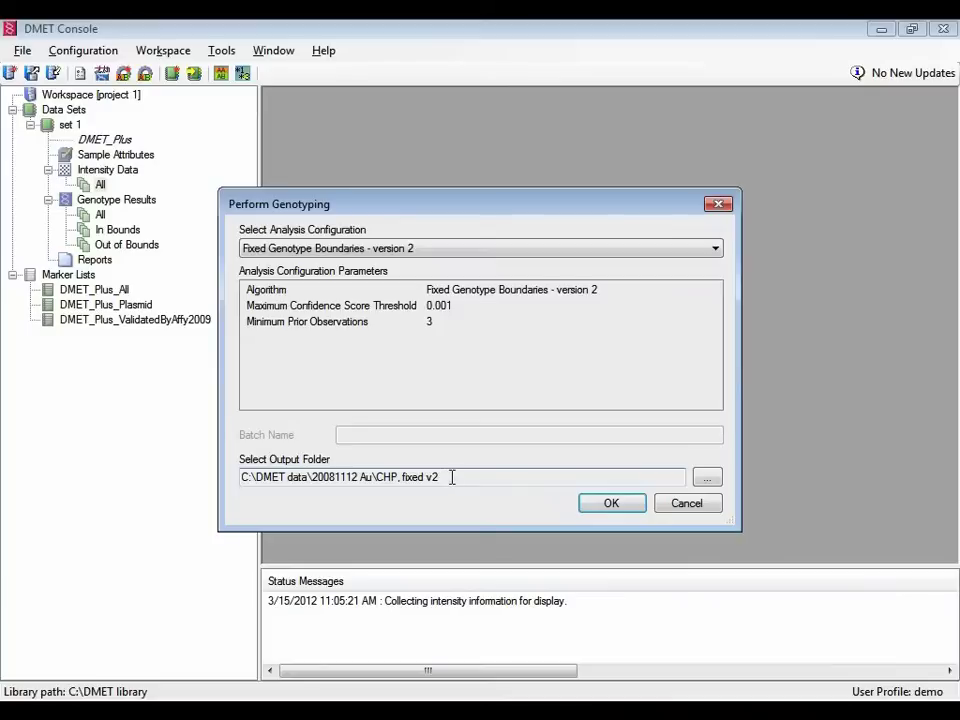
left_click_drag(452, 477, 377, 477)
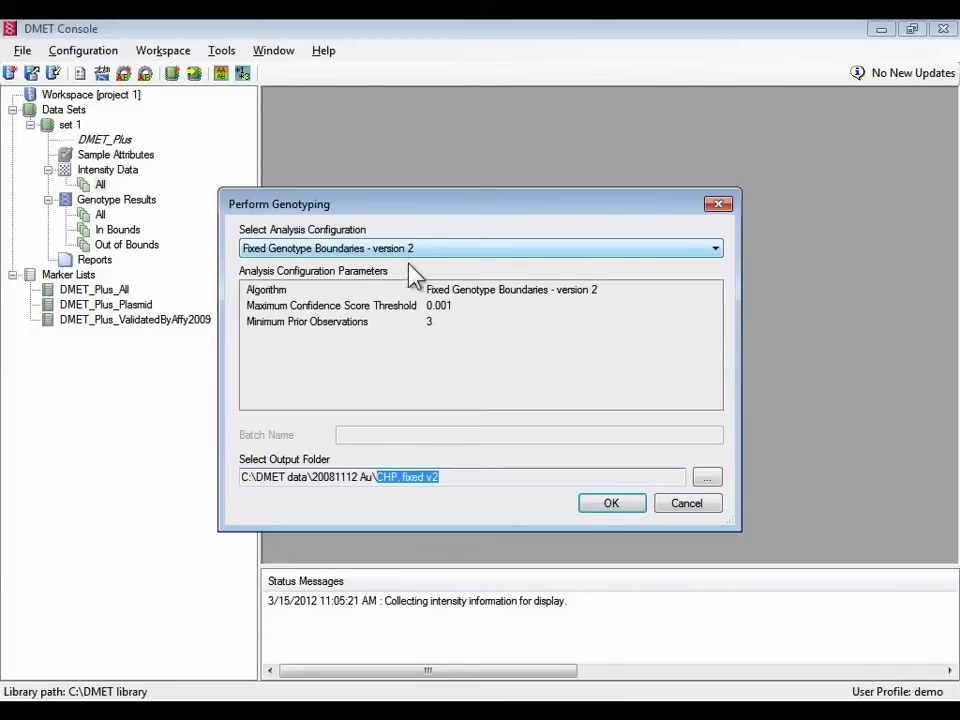
left_click(447, 478)
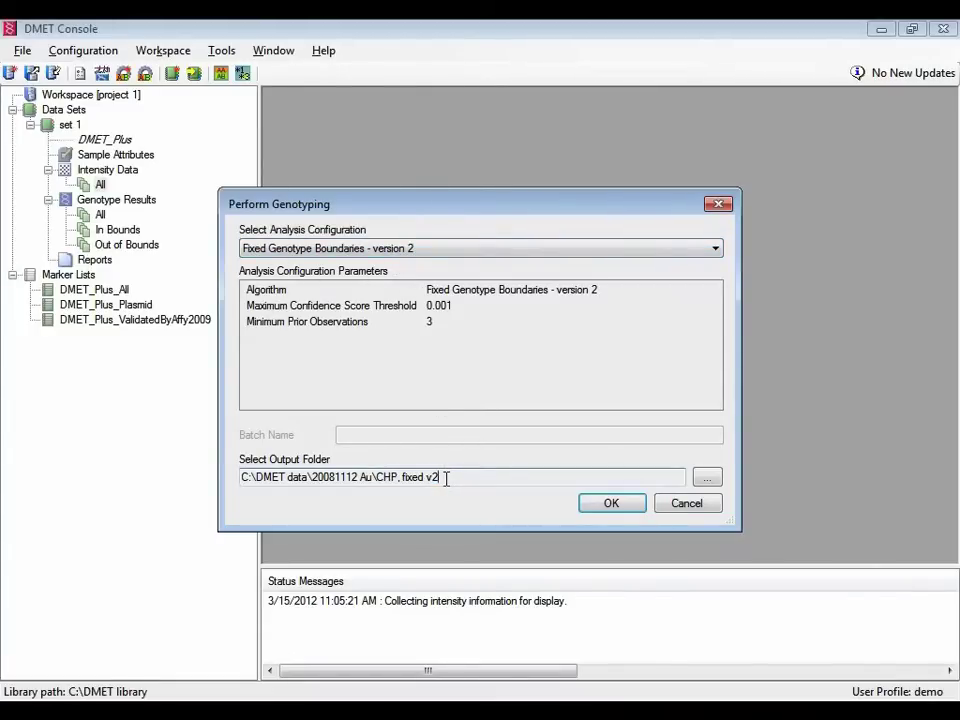
left_click_drag(447, 478, 400, 482)
type(", fixed v2")
left_click(630, 508)
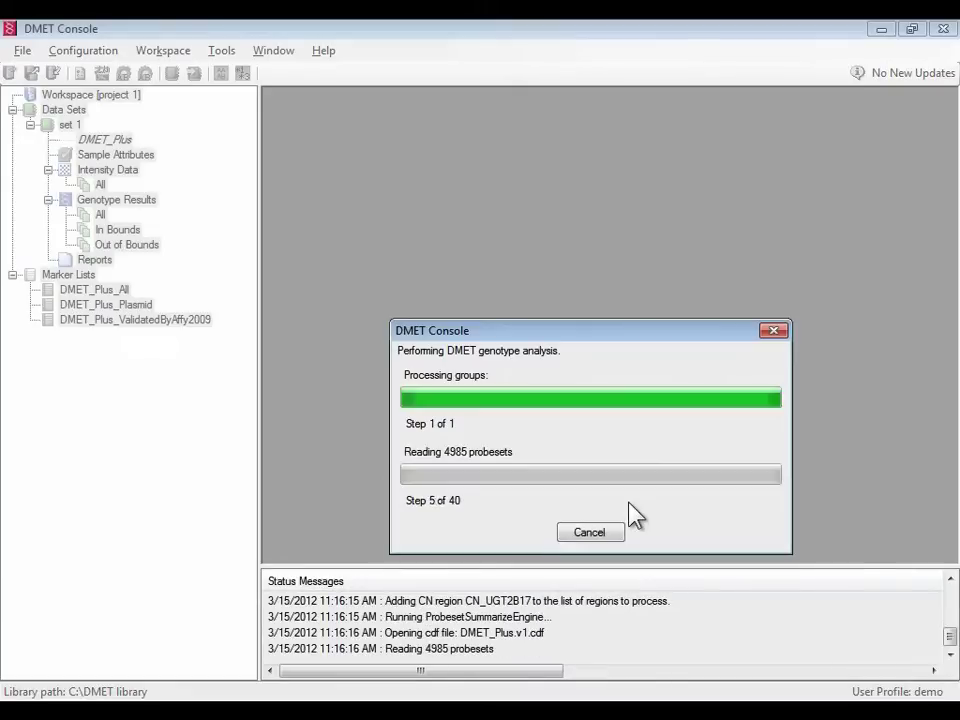